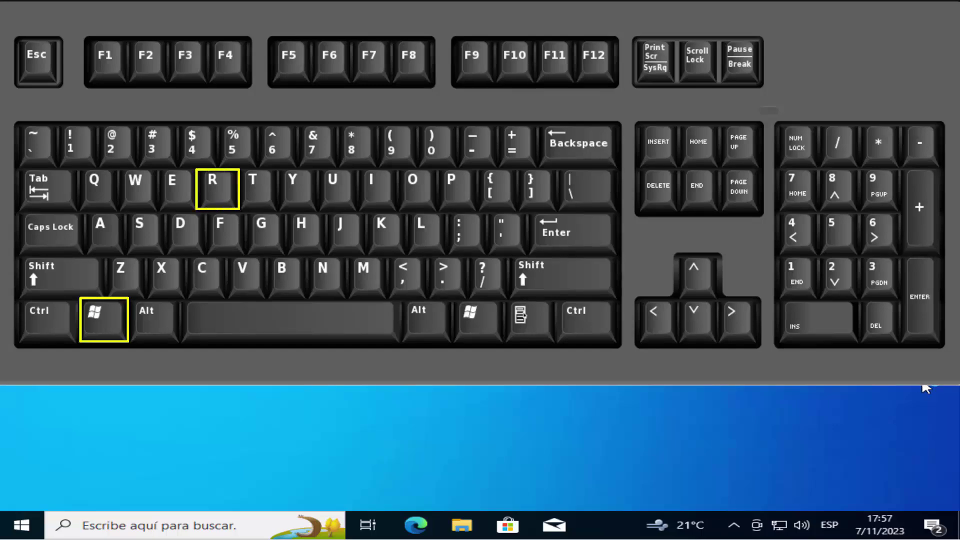
Run netplwiz to check the User Accounts settings for the sign-in password requirement option, and close the window
key(super+r)
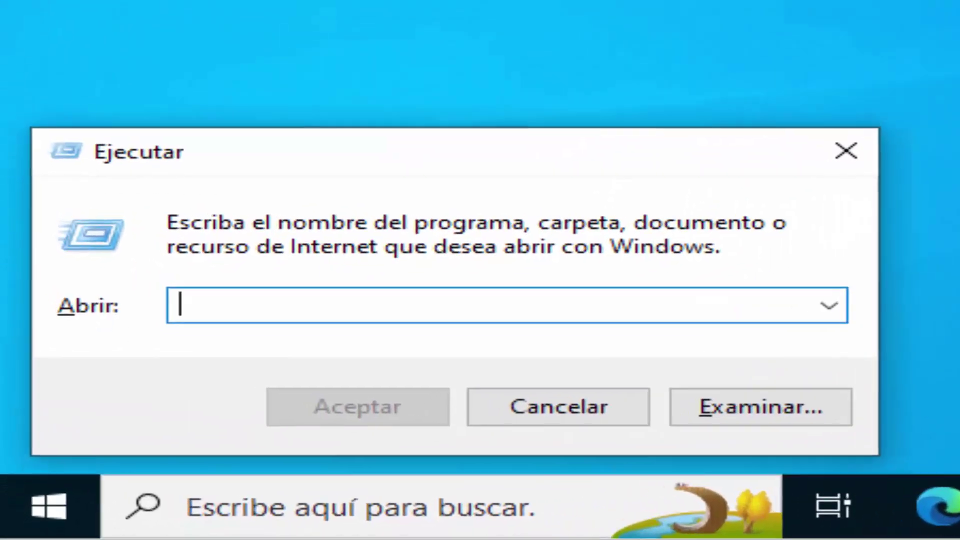
text(n)
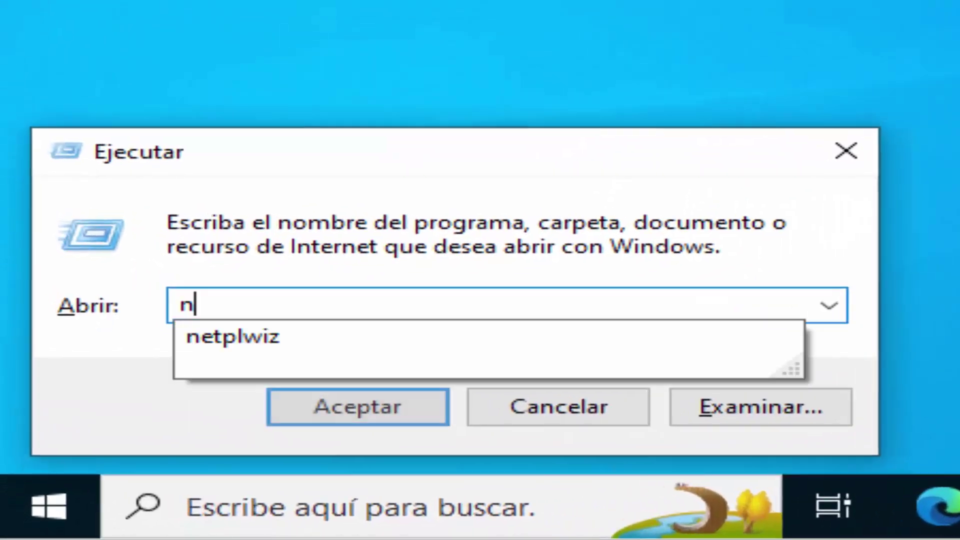
text(etplw)
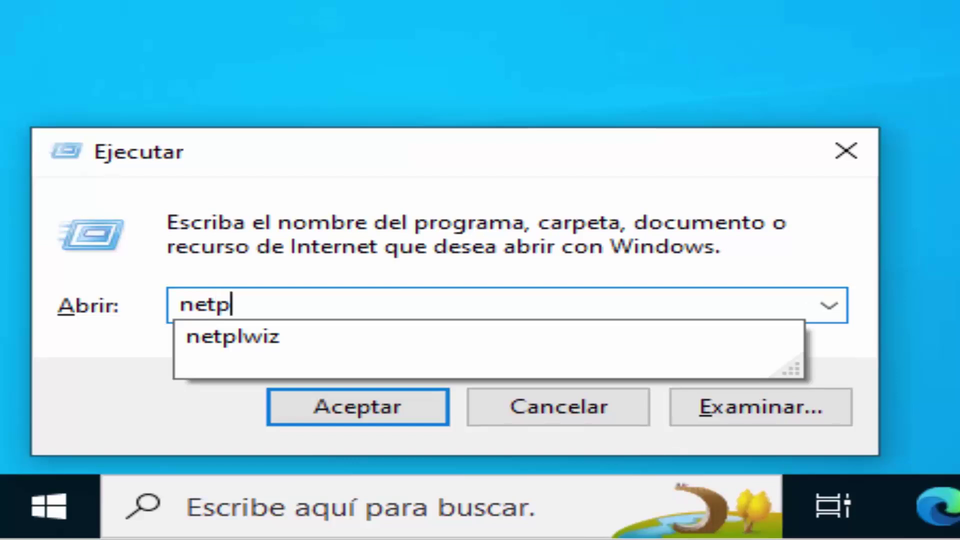
text(iz)
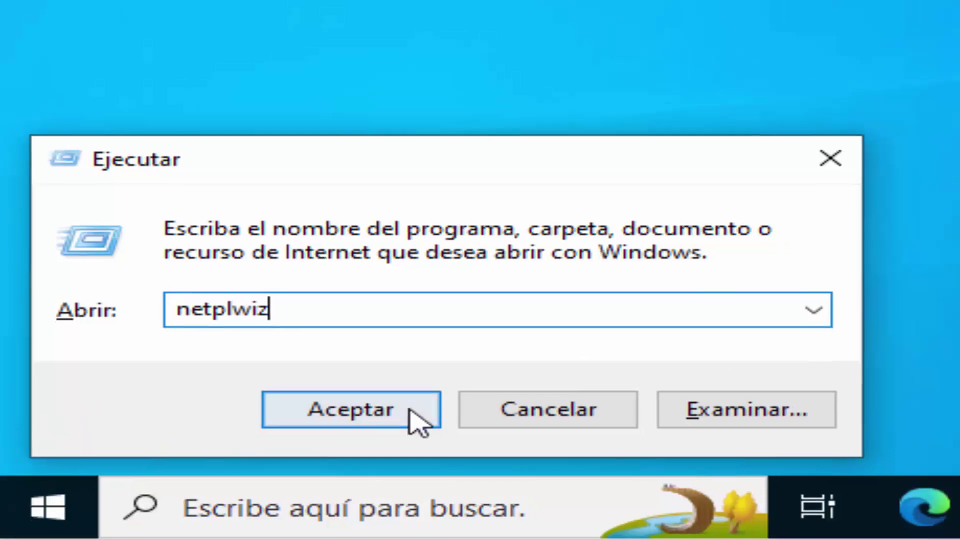
click(422, 415)
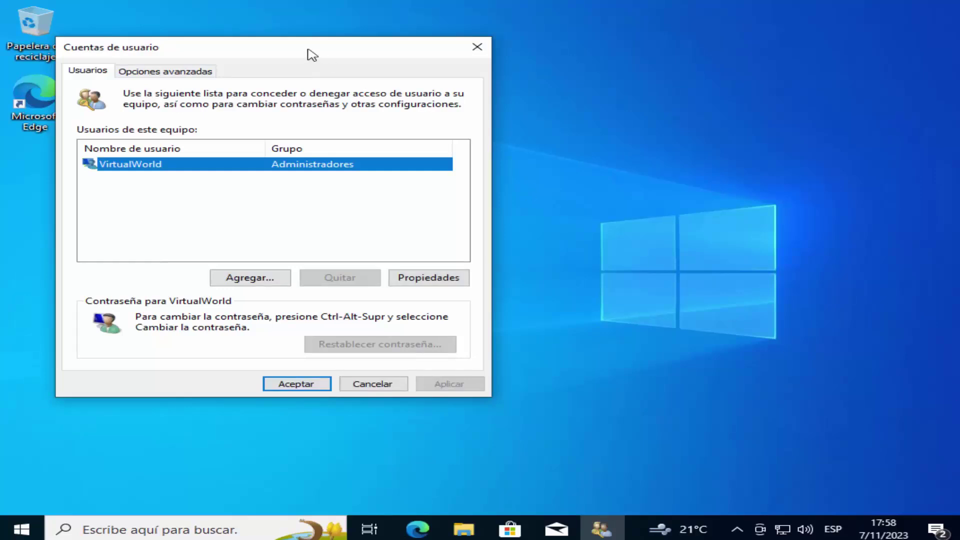
drag(300, 49, 500, 66)
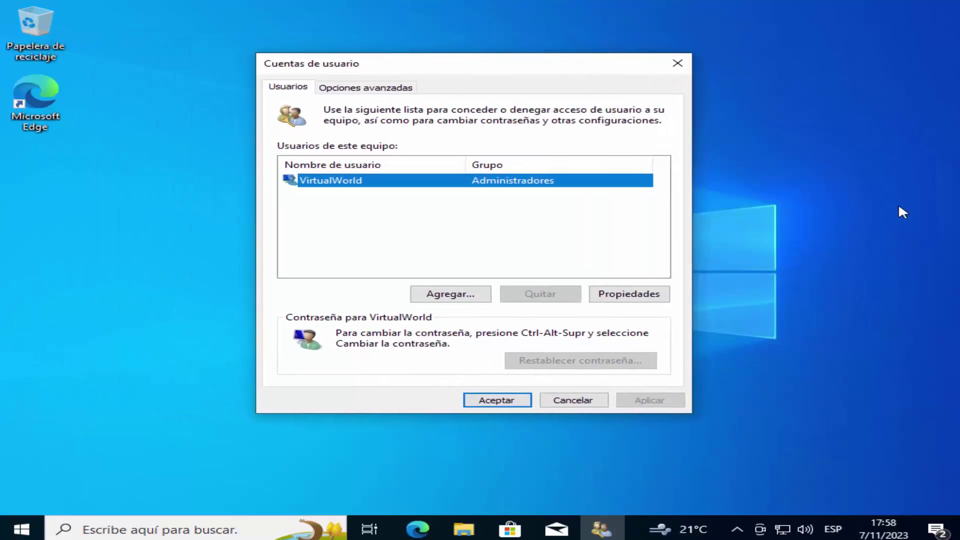
click(933, 231)
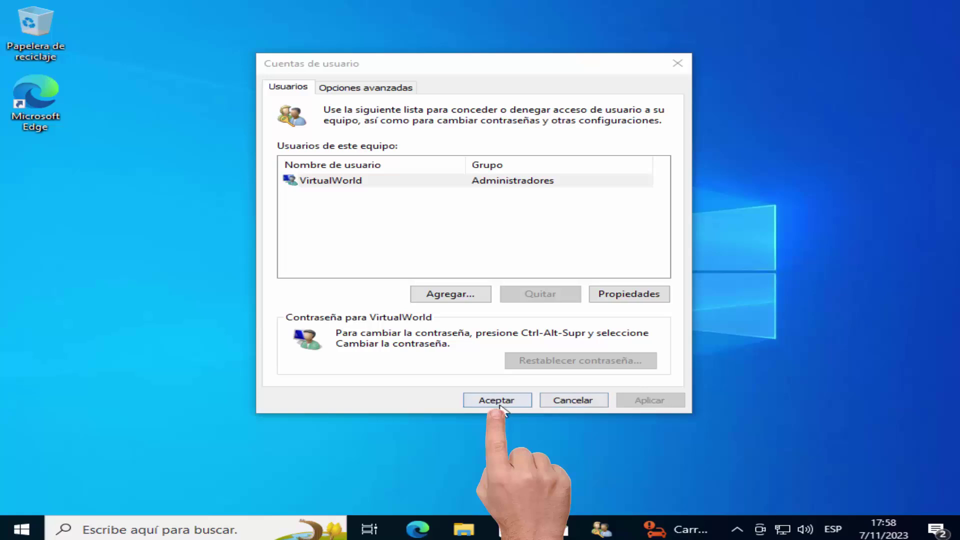
key(Return)
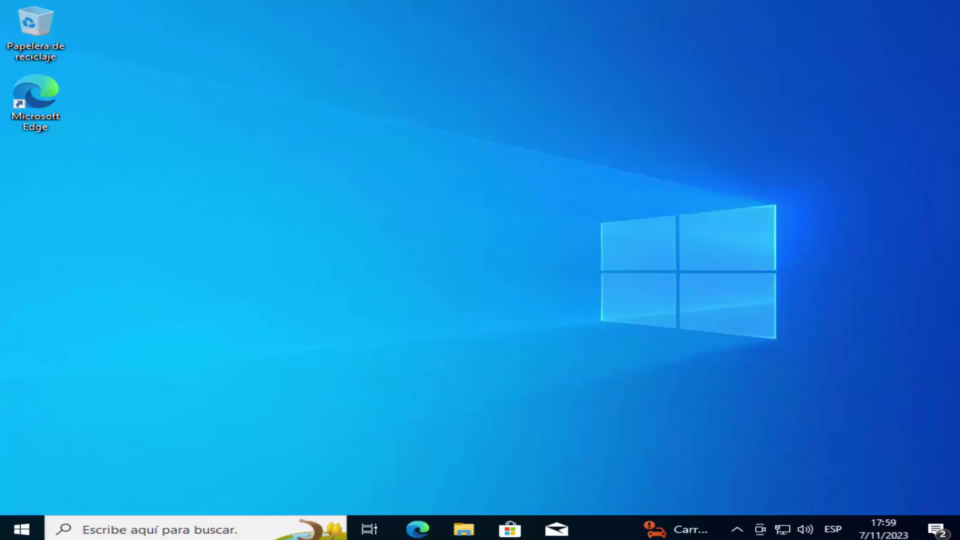
Launch the Registry Editor with the regedit command and allow it to make changes to the device
key(super+r)
text(reg)
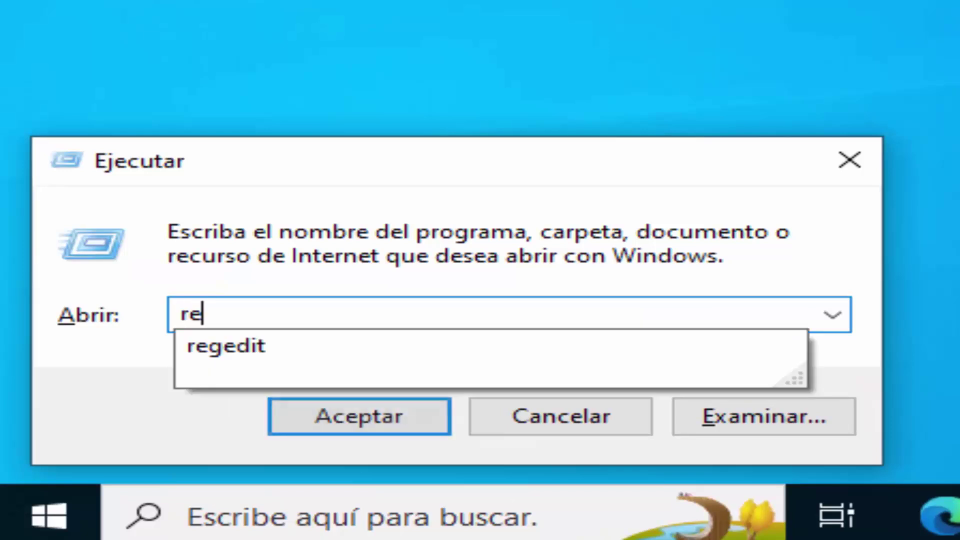
text(edit)
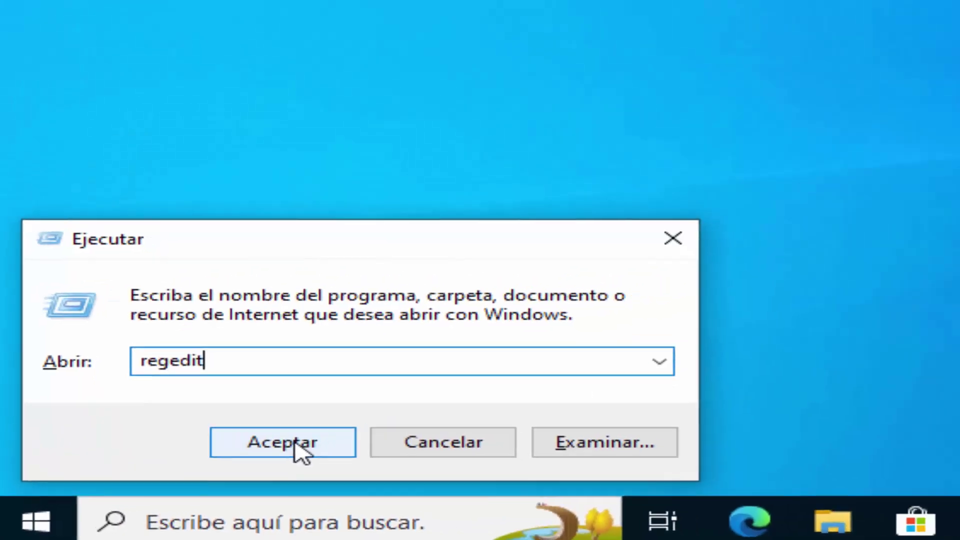
click(383, 417)
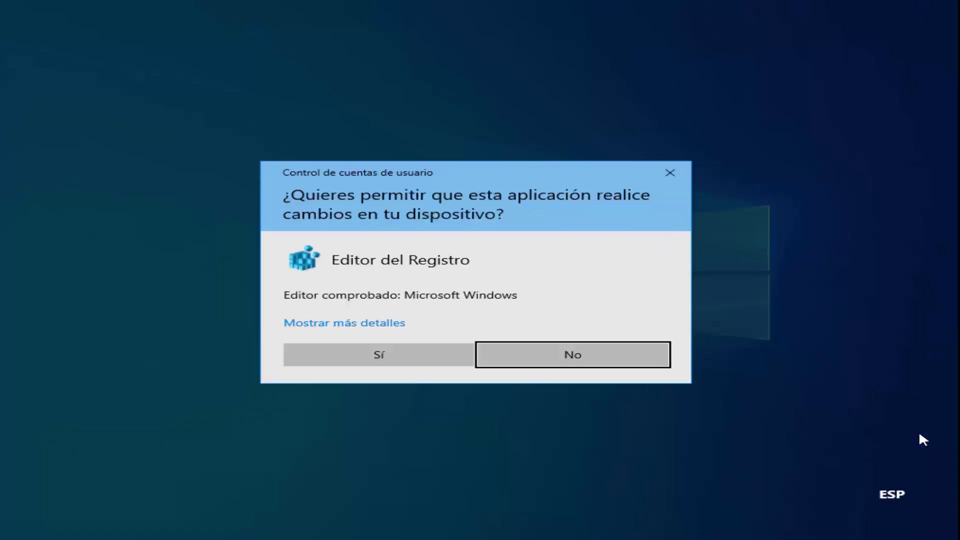
click(427, 359)
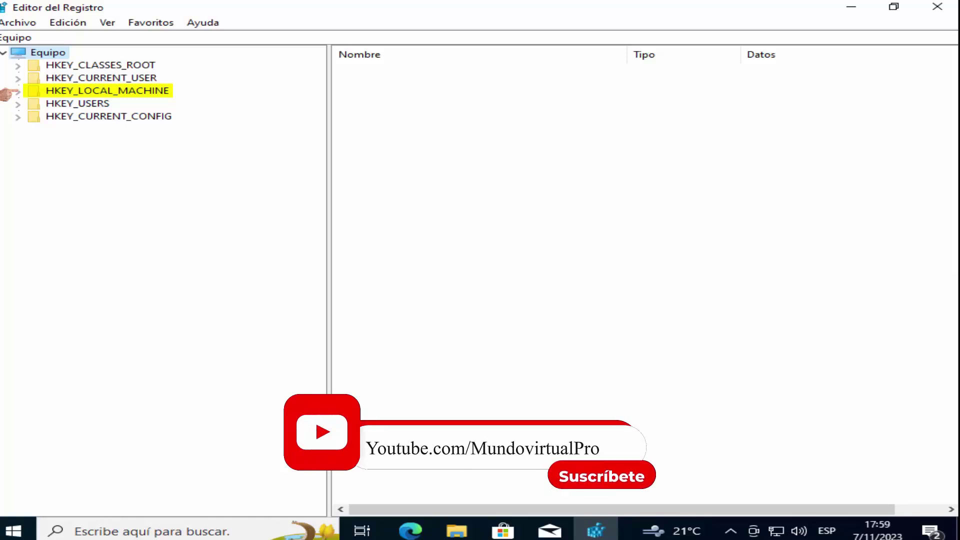
Open the registry key HKEY_LOCAL_MACHINE\SOFTWARE\Microsoft\Windows NT\CurrentVersion\PasswordLess\Device
click(18, 92)
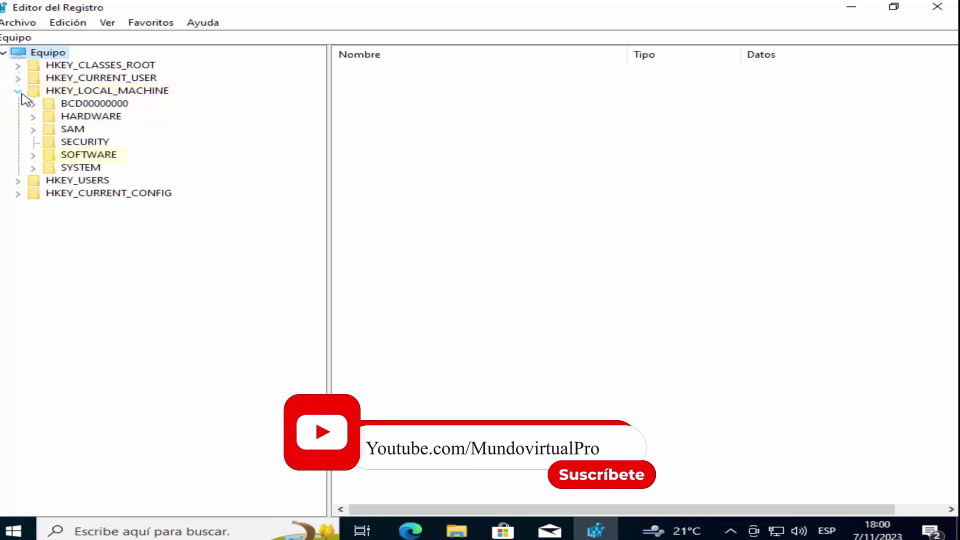
click(37, 158)
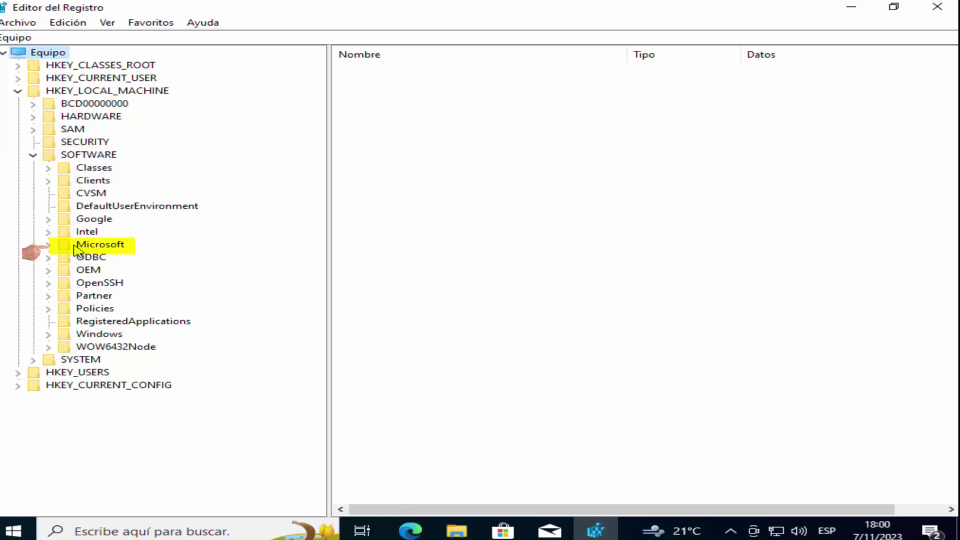
click(52, 245)
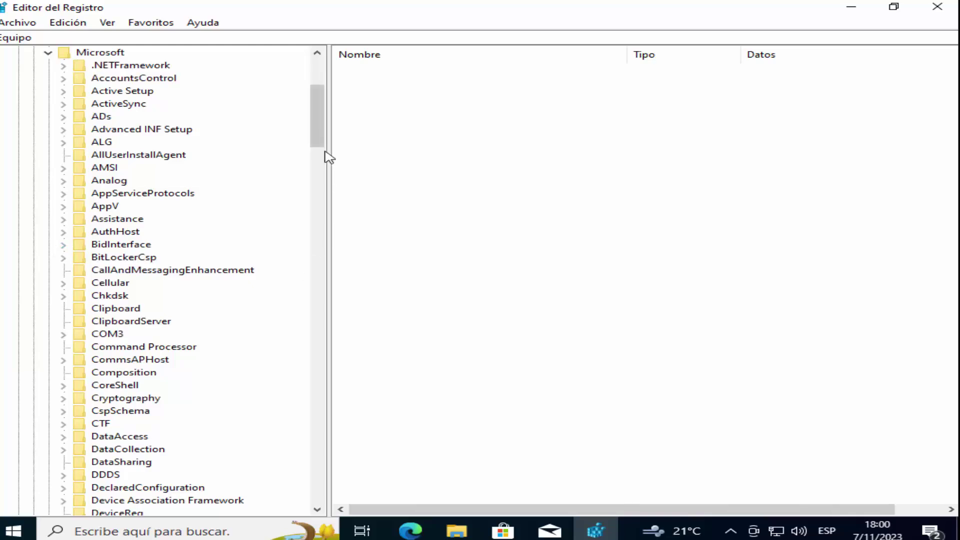
drag(319, 138, 347, 456)
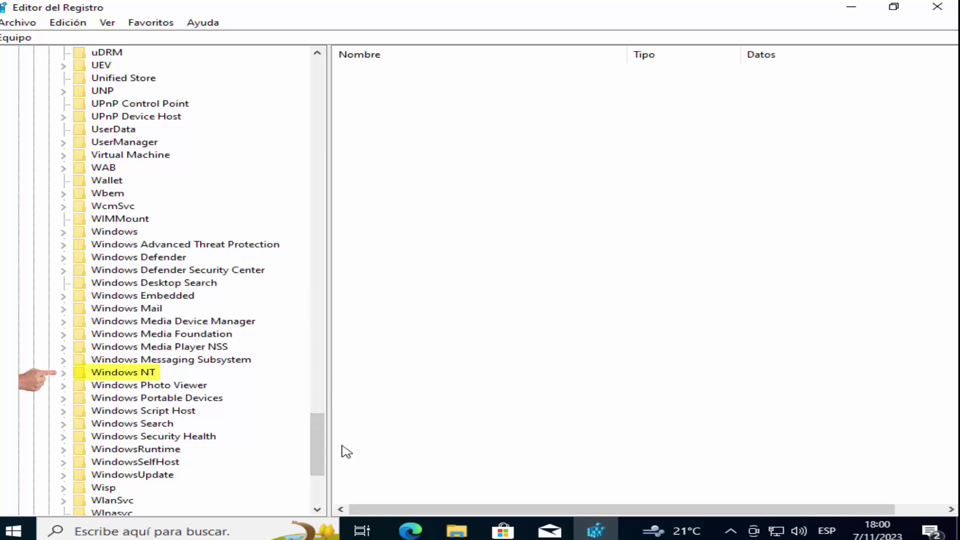
click(63, 373)
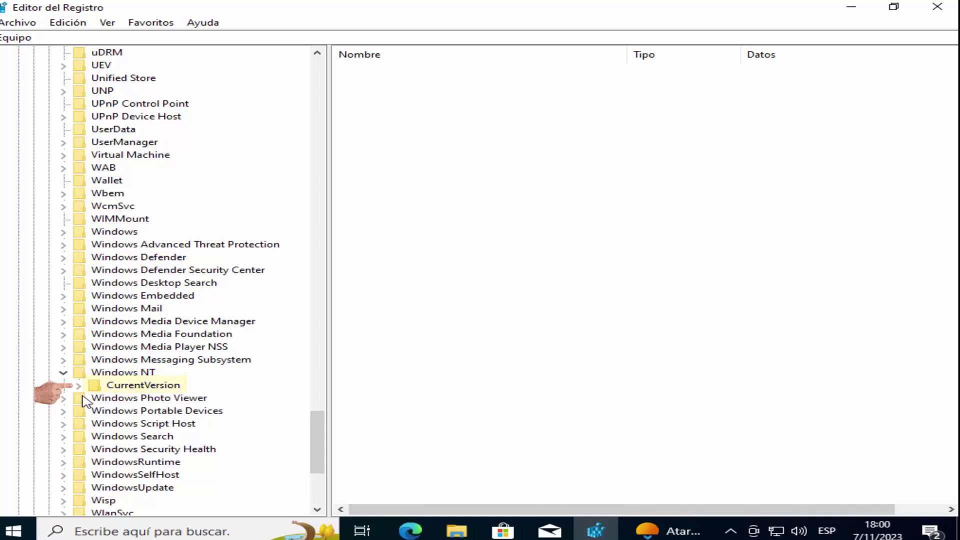
click(79, 388)
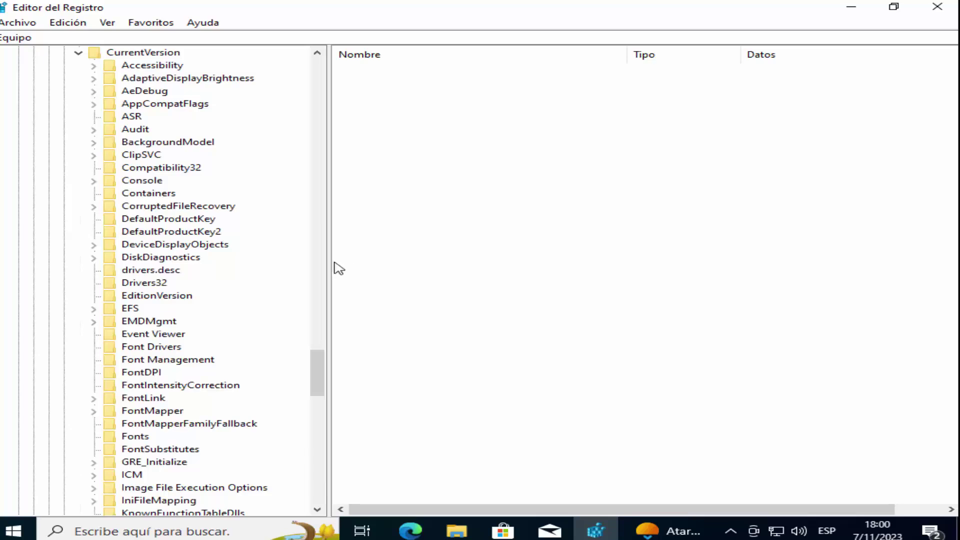
drag(328, 261, 382, 268)
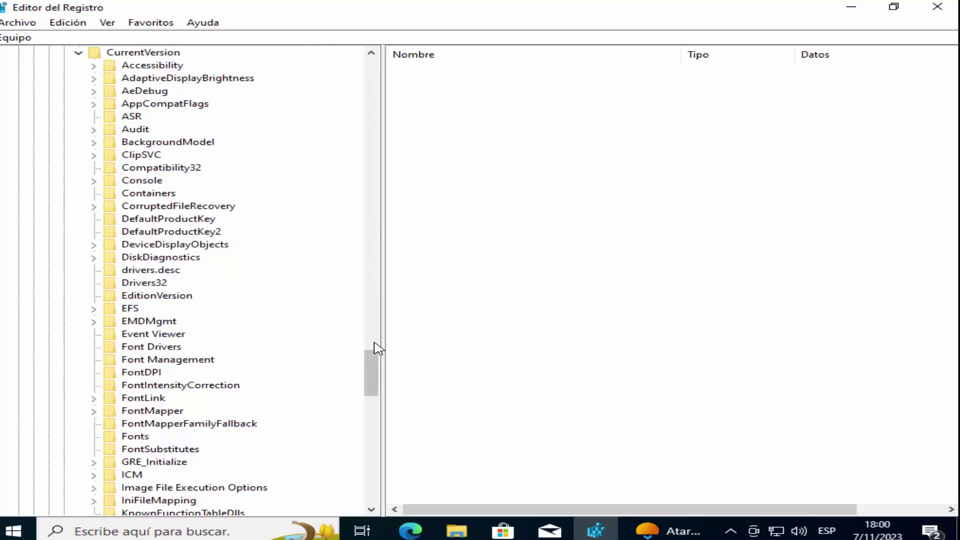
drag(369, 371, 378, 420)
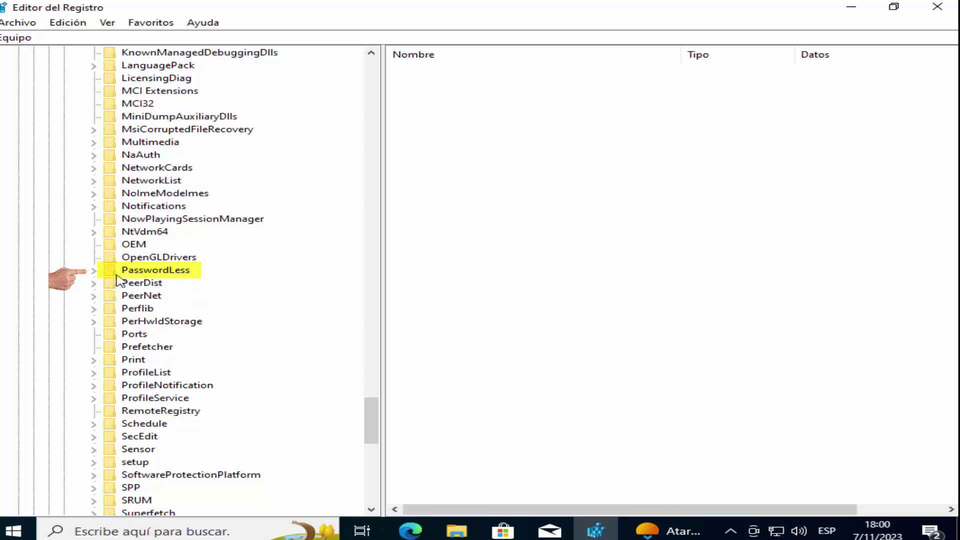
click(95, 272)
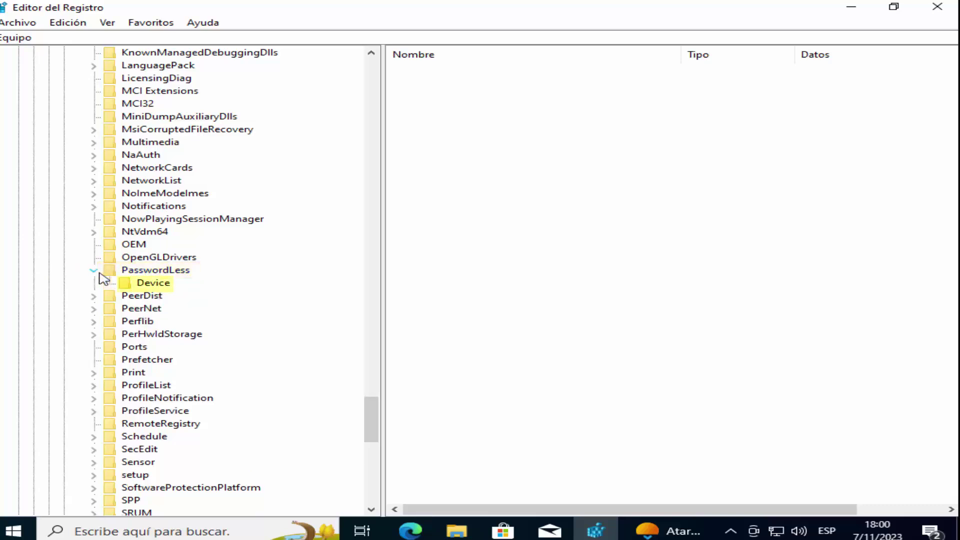
click(155, 286)
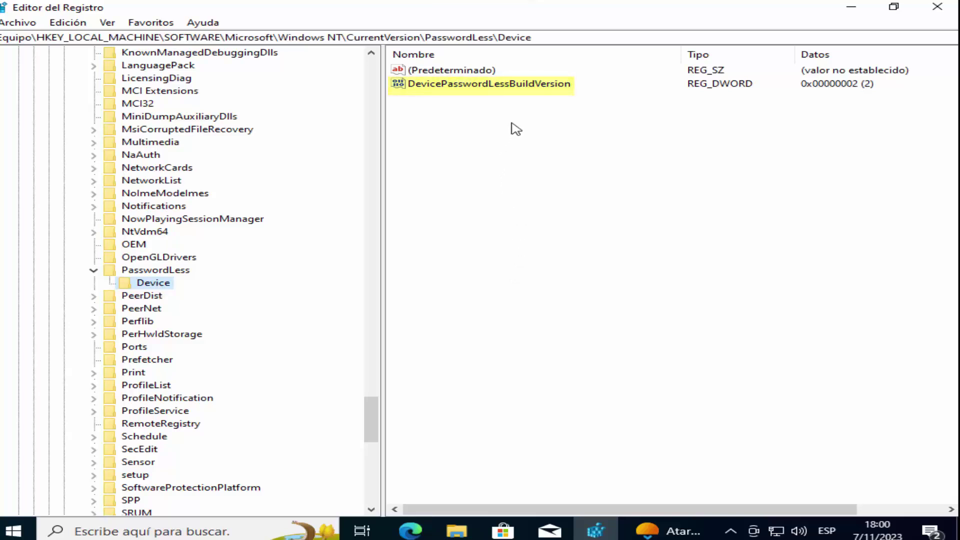
Set the DevicePasswordLessBuildVersion value data to 0 and close the Registry Editor
double_click(544, 84)
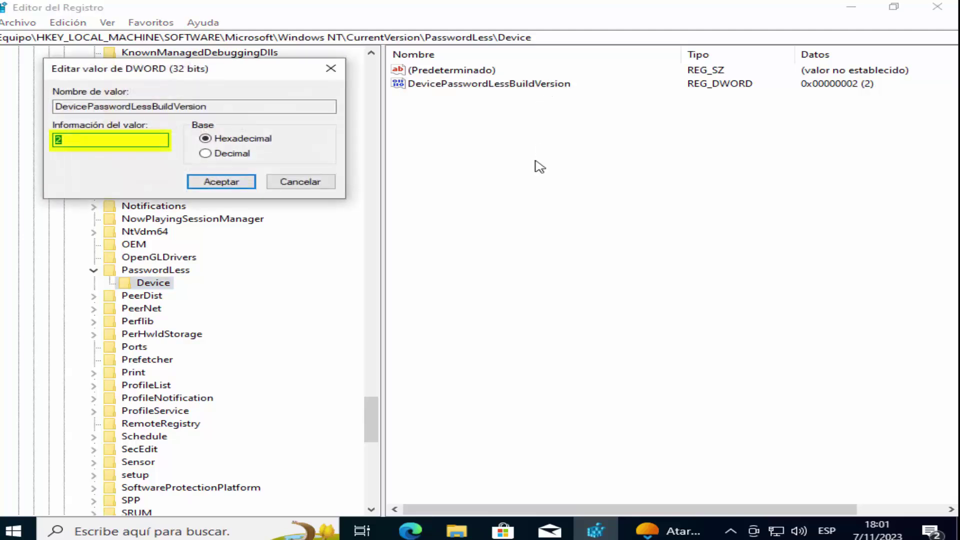
text(0)
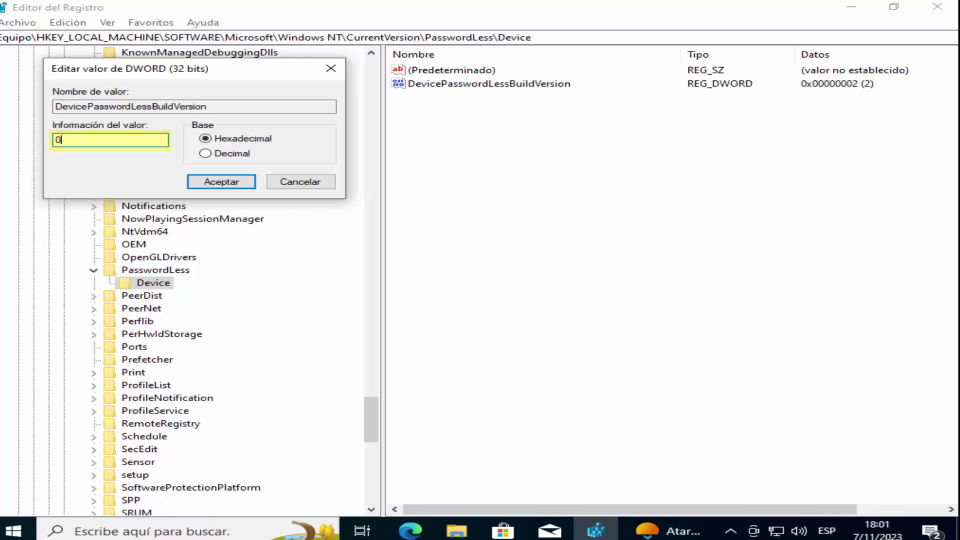
click(218, 186)
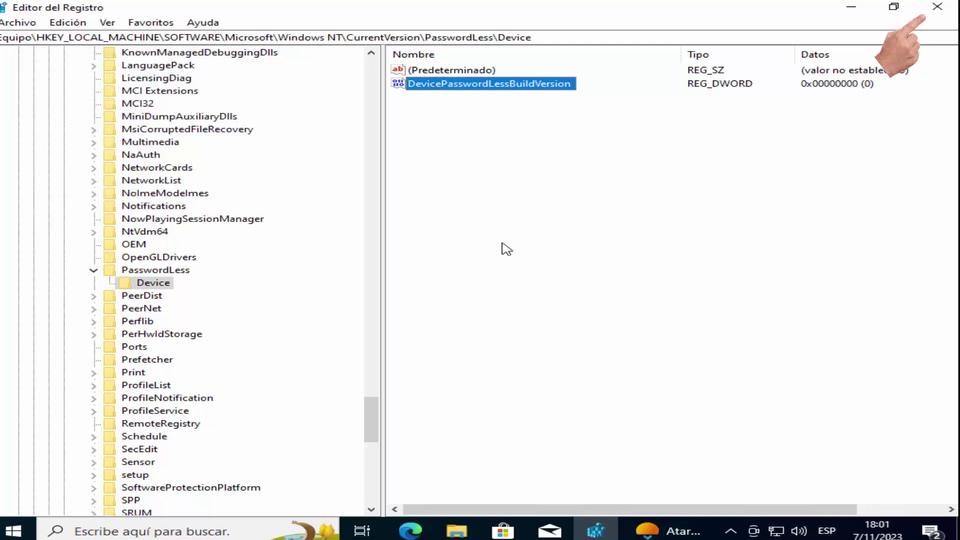
click(938, 8)
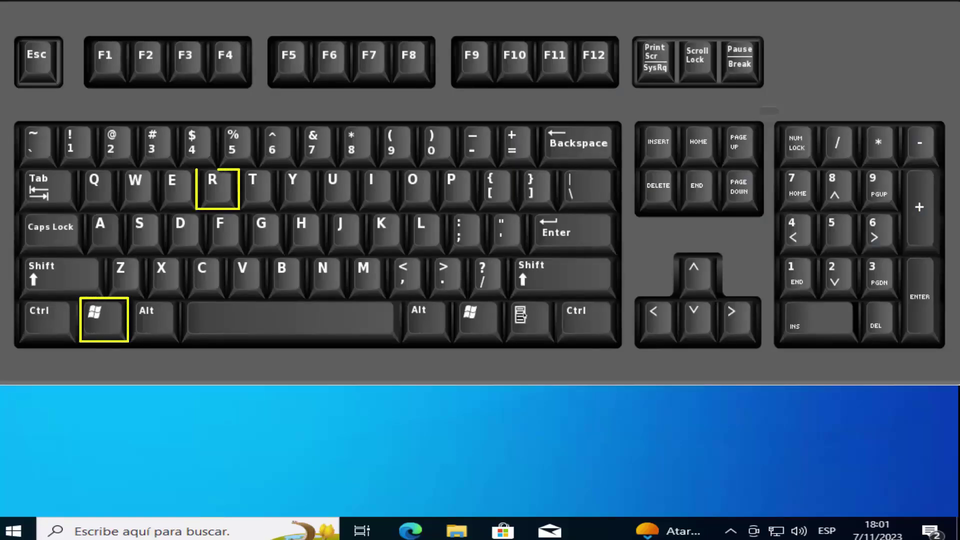
Open User Accounts with netplwiz, turn off the requirement for users to enter a name and password, and apply it
key(super+r)
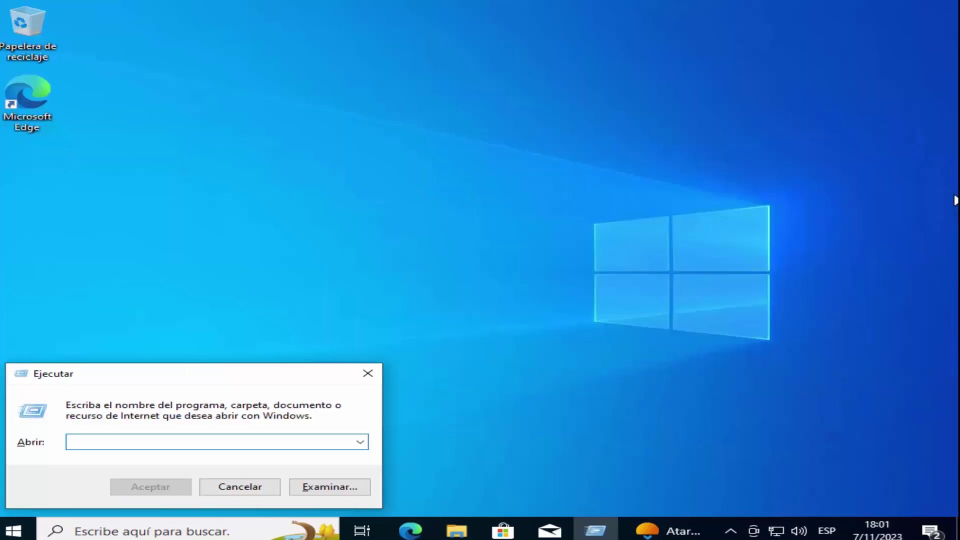
text(net)
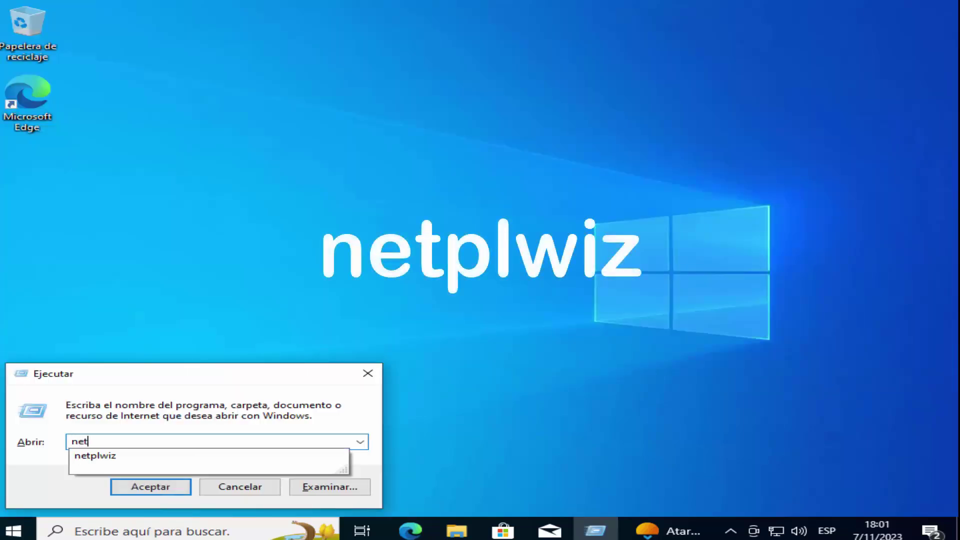
text(plwiz)
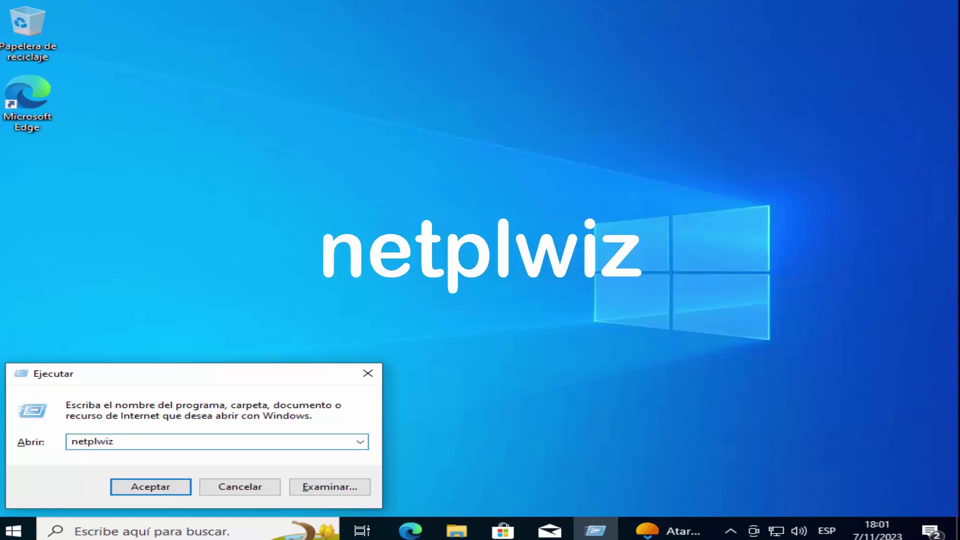
click(165, 488)
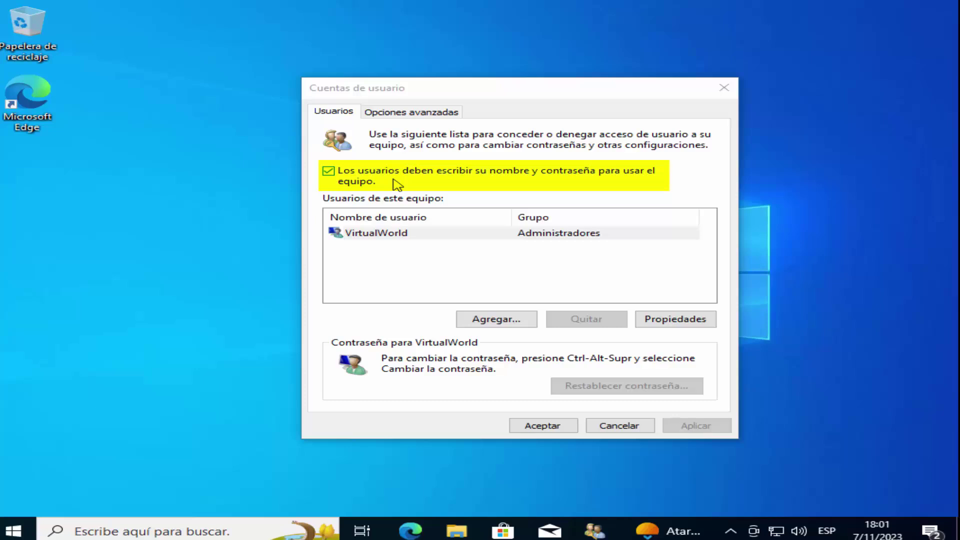
click(328, 172)
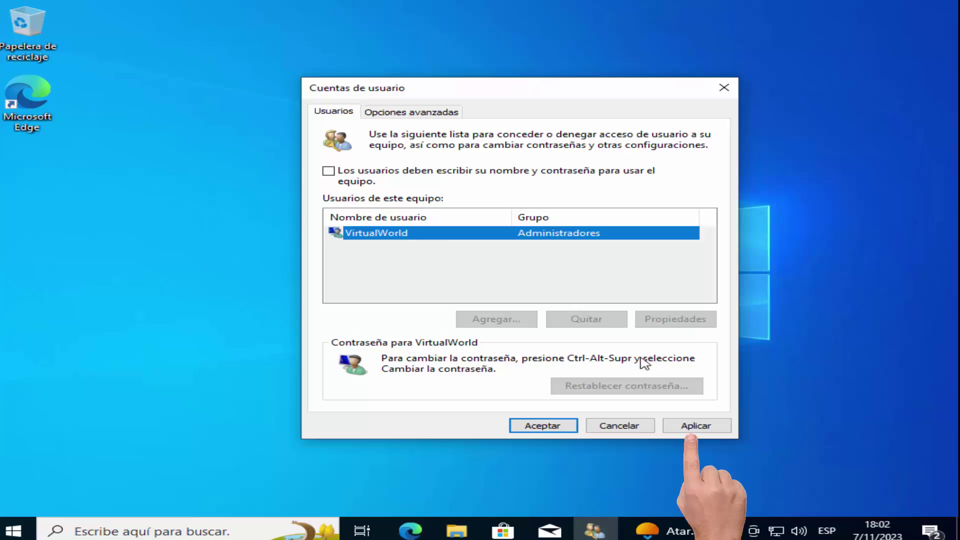
click(694, 426)
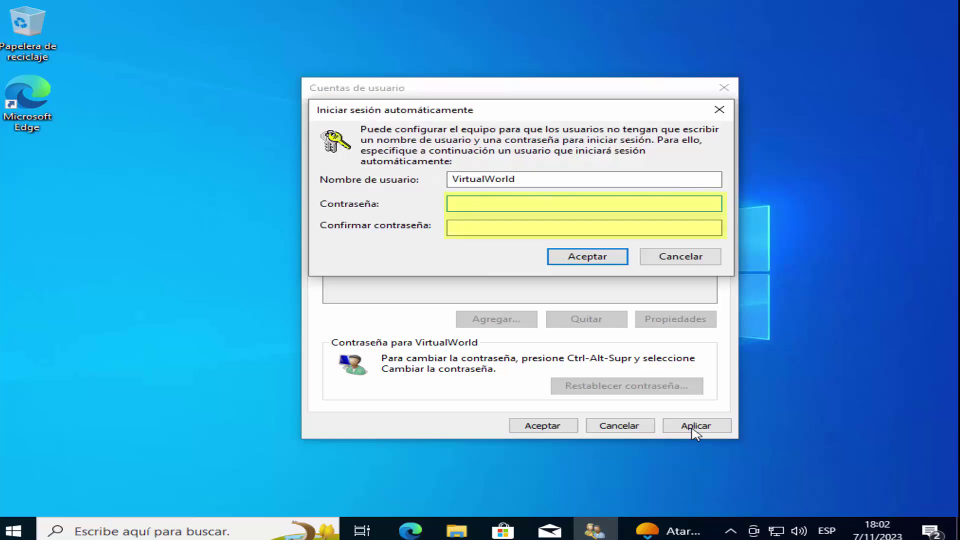
Enter and confirm the account password for automatic sign-in, accept it, and close User Accounts with the changes saved
text(••)
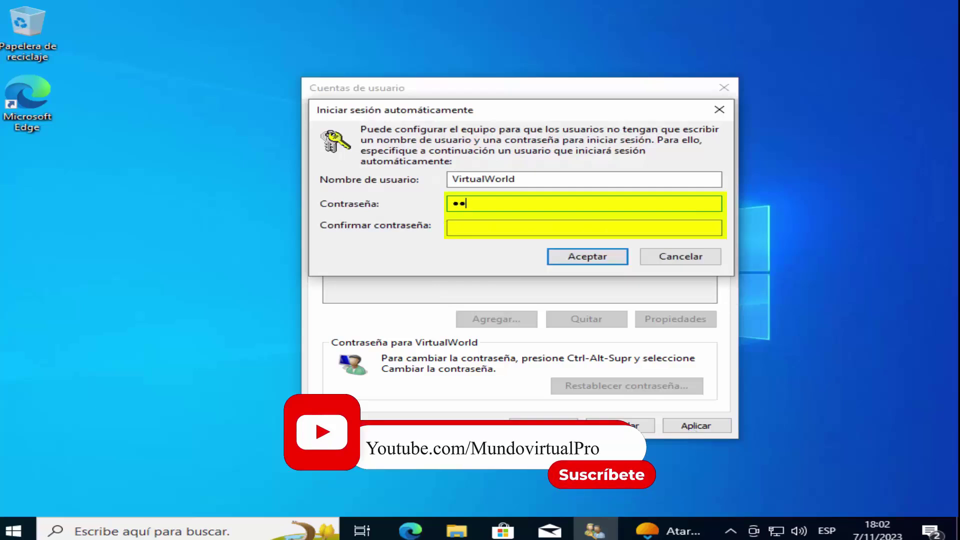
text(••••••••)
click(592, 229)
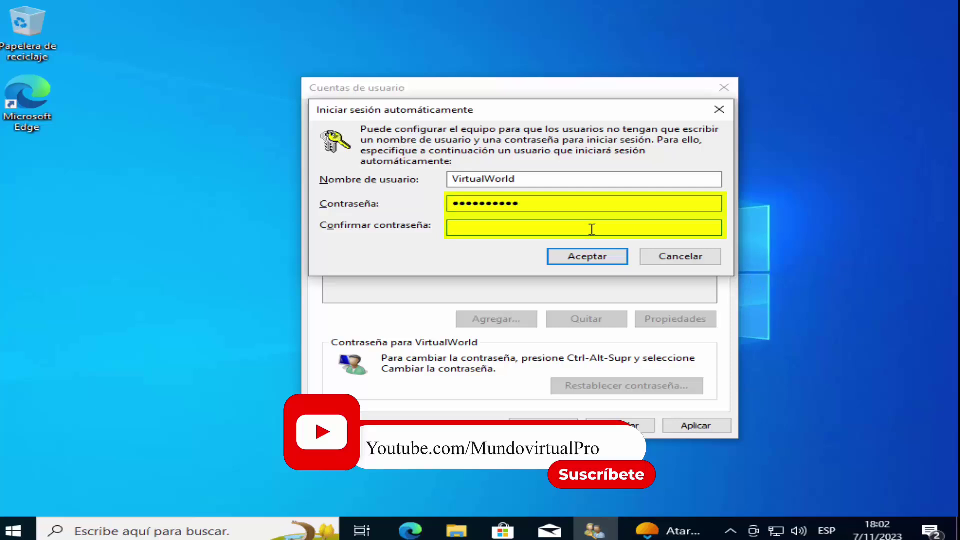
text(•••••••••)
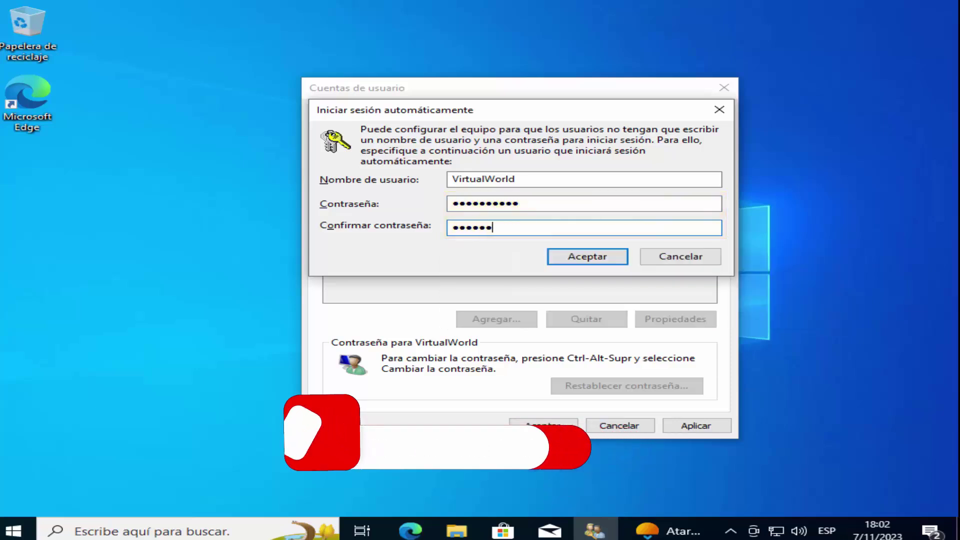
text(••)
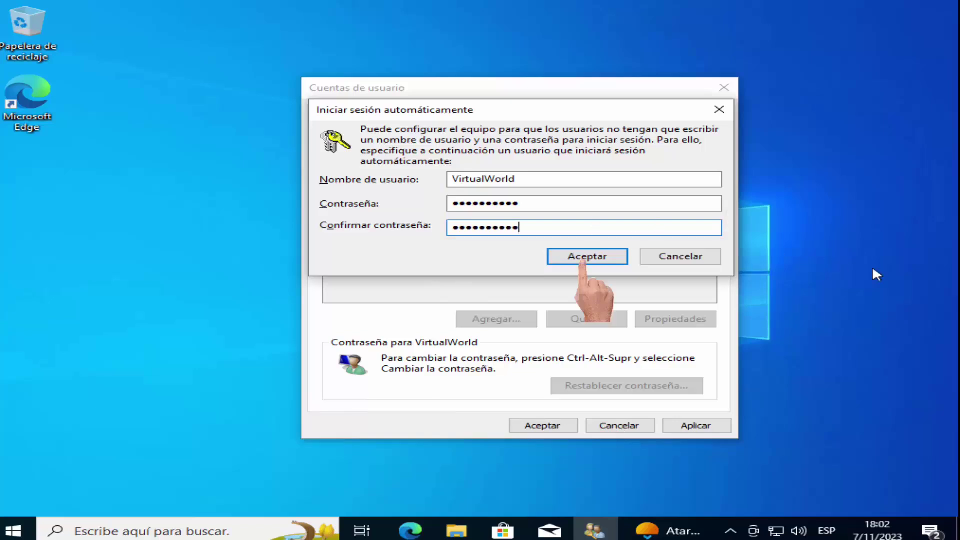
click(593, 259)
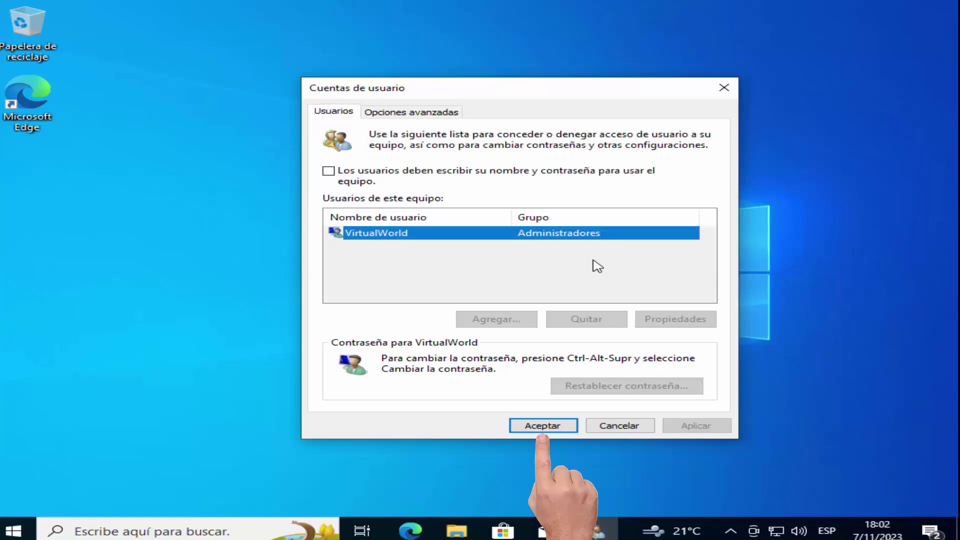
click(524, 426)
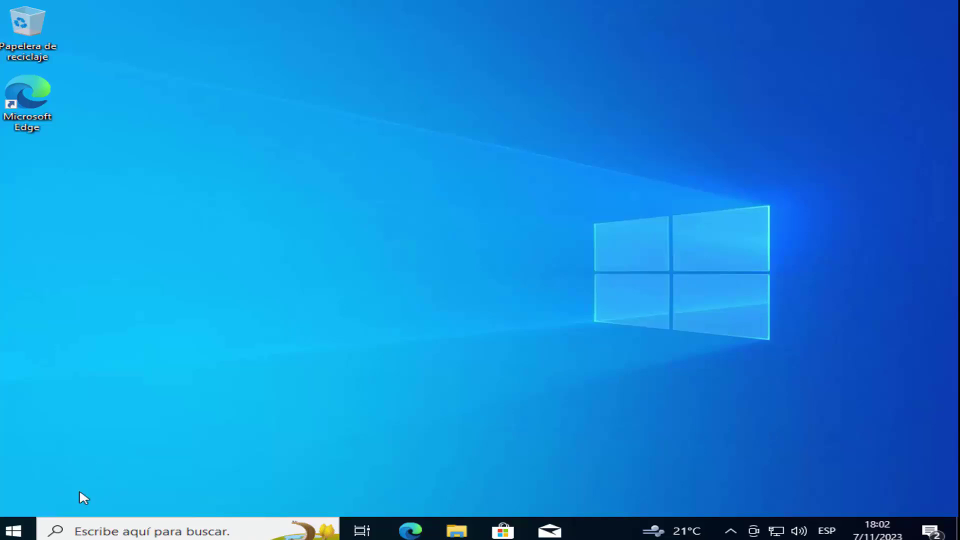
Review the sign-in options under Accounts in Windows Settings, including the Windows Hello and dynamic lock entries, and close Settings
click(29, 528)
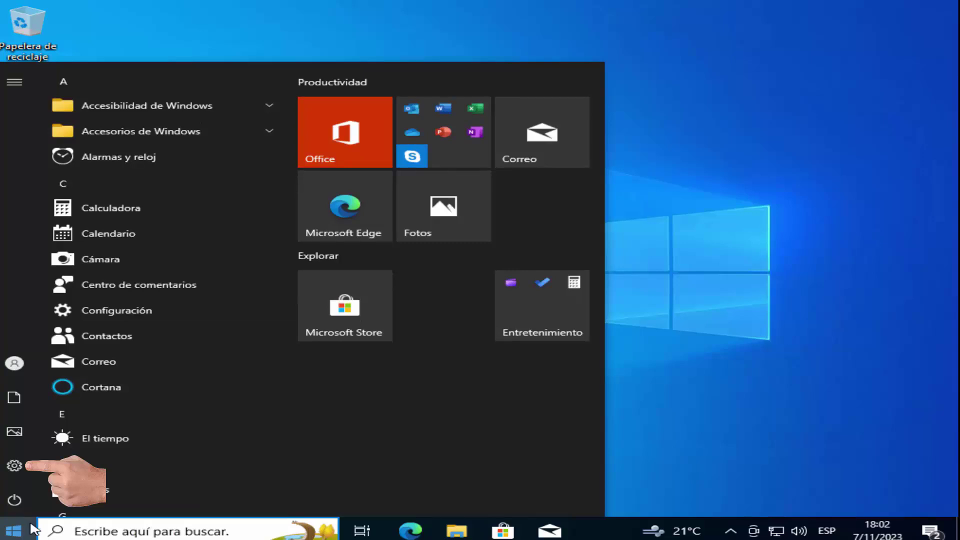
mouse_move(27, 468)
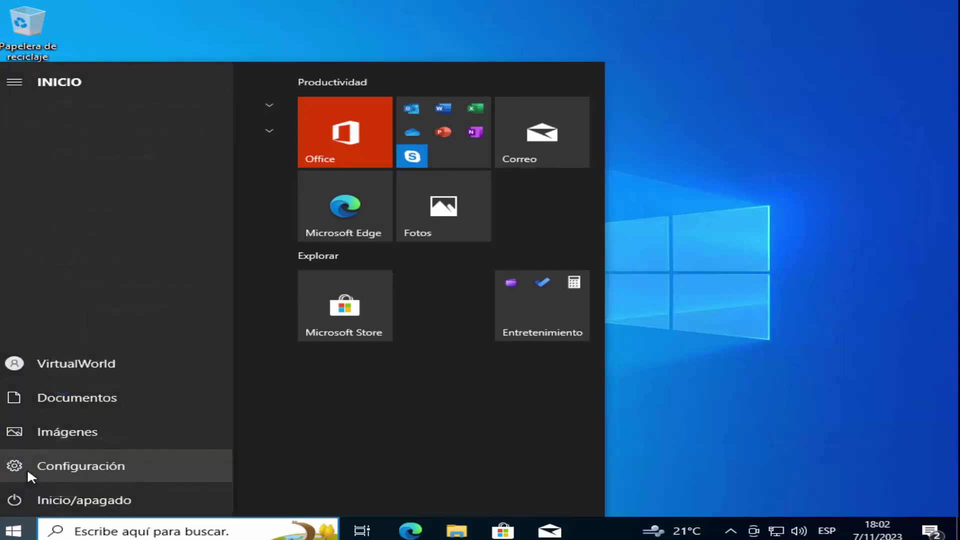
click(134, 465)
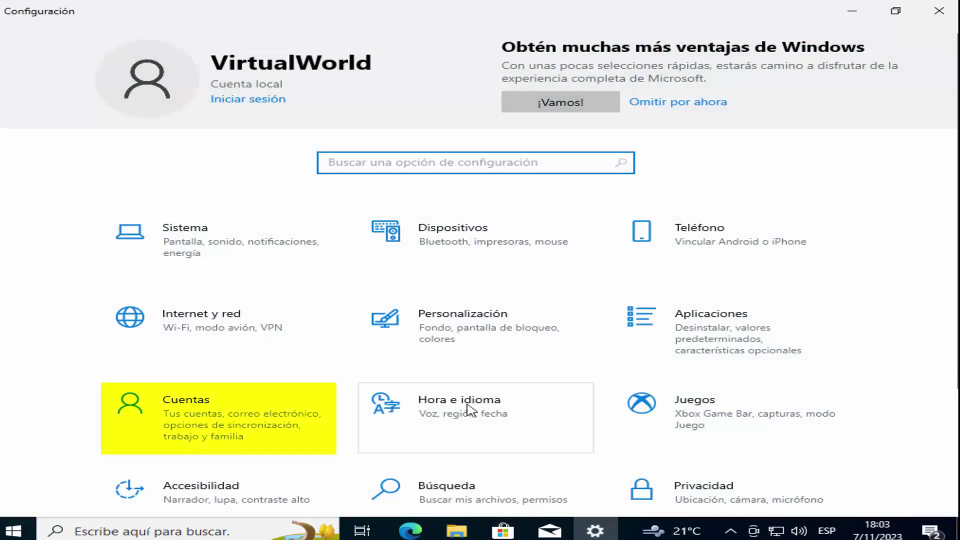
click(318, 433)
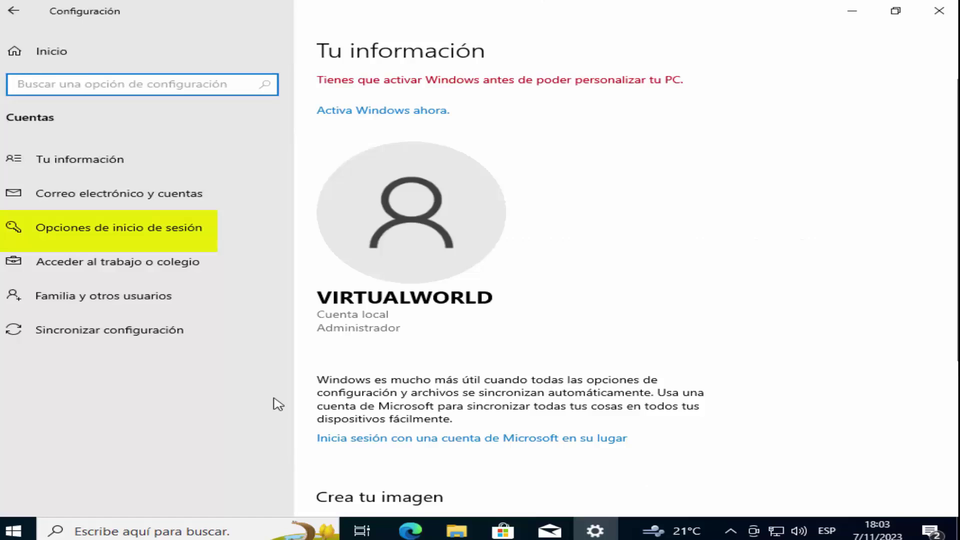
click(195, 232)
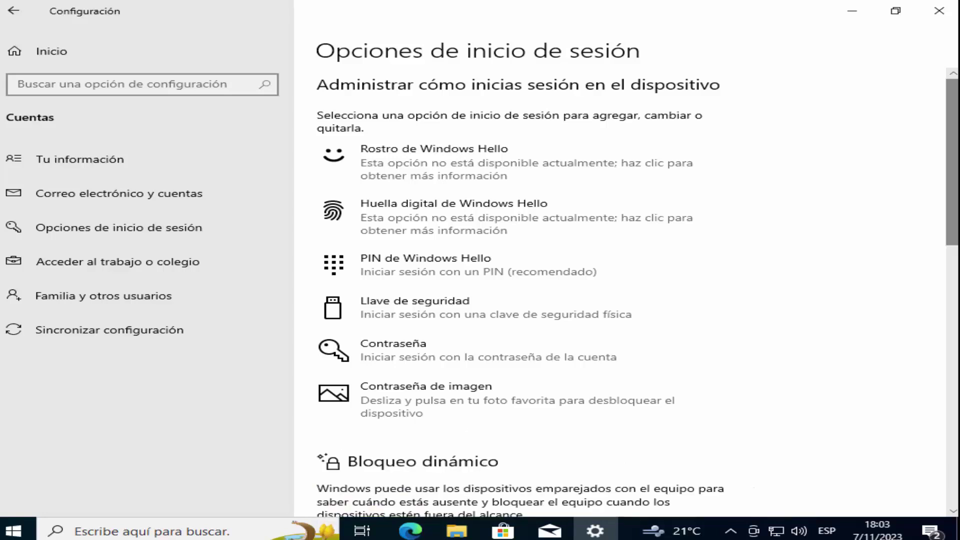
scroll(638, 298, down, 3)
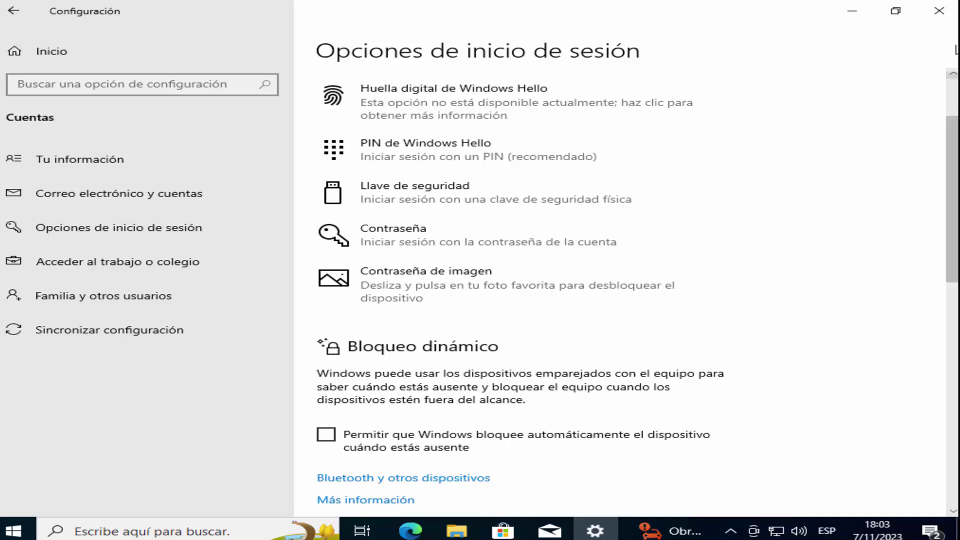
click(939, 11)
Restart the computer by choosing Reiniciar in the Cerrar Windows dialog
key(alt+F4)
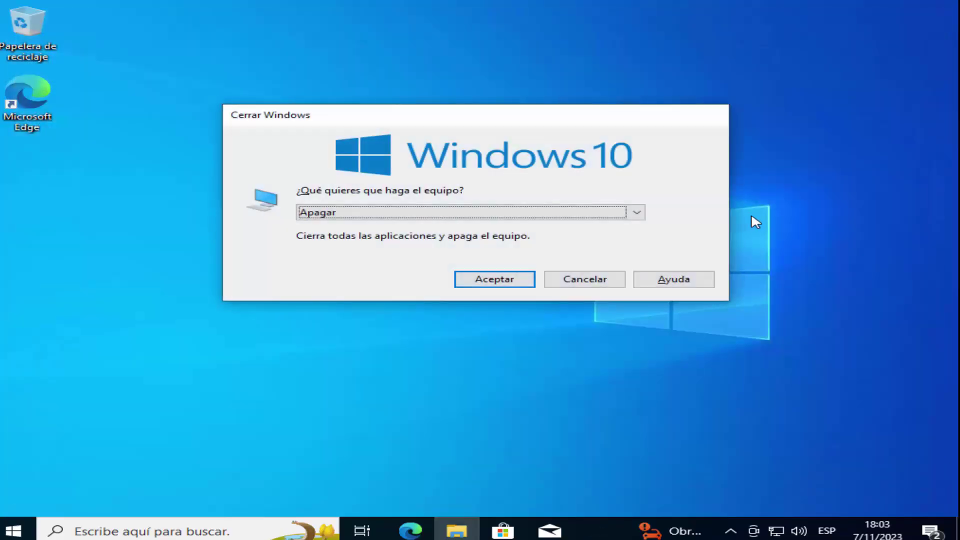
click(637, 214)
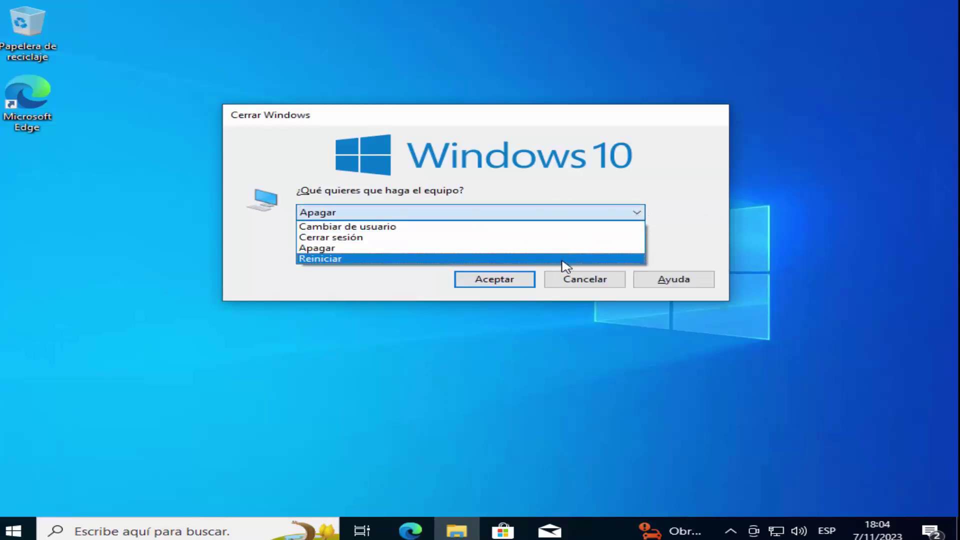
click(570, 259)
click(506, 282)
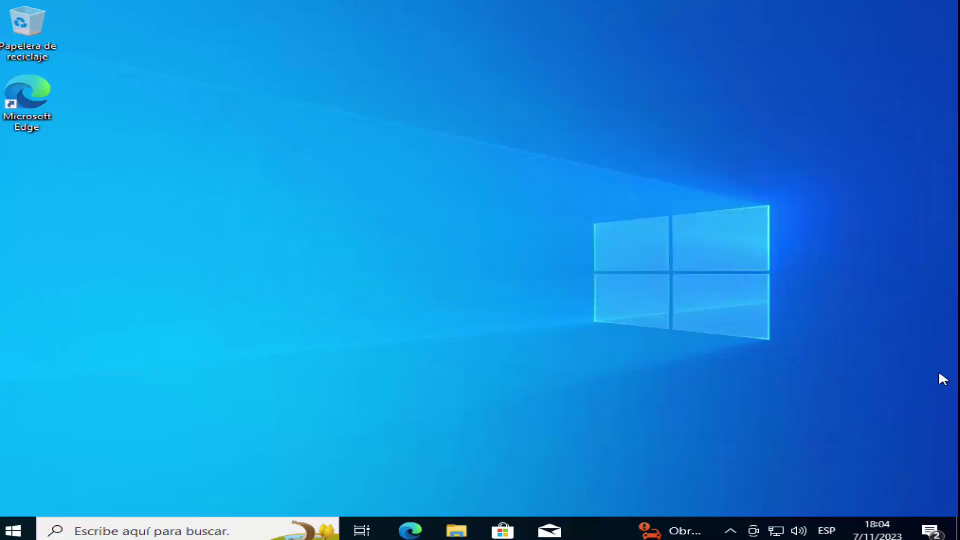